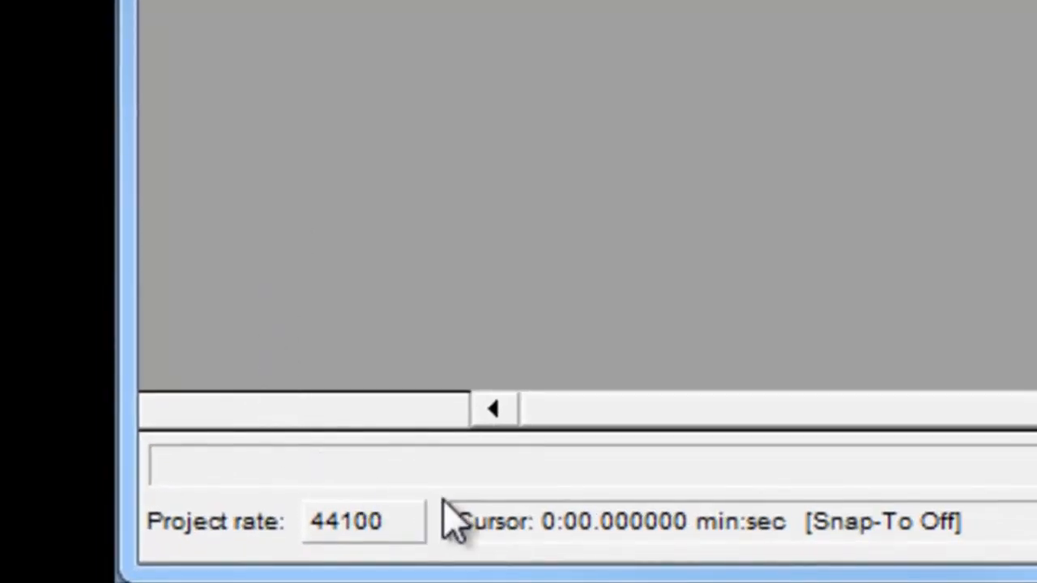
# - Record a short spoken clip into a new audio track
pyautogui.click(405, 526)
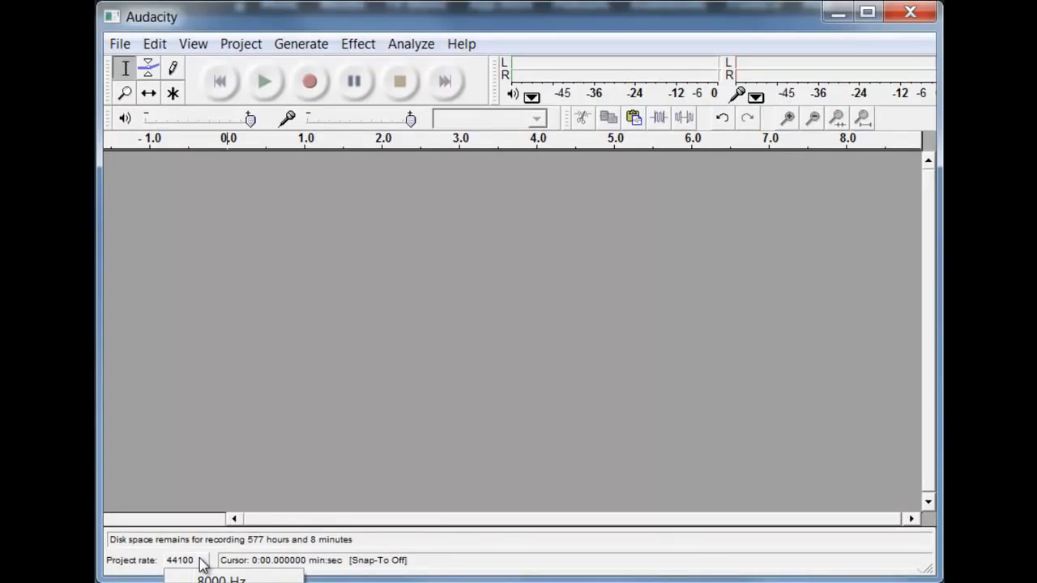
pyautogui.click(527, 377)
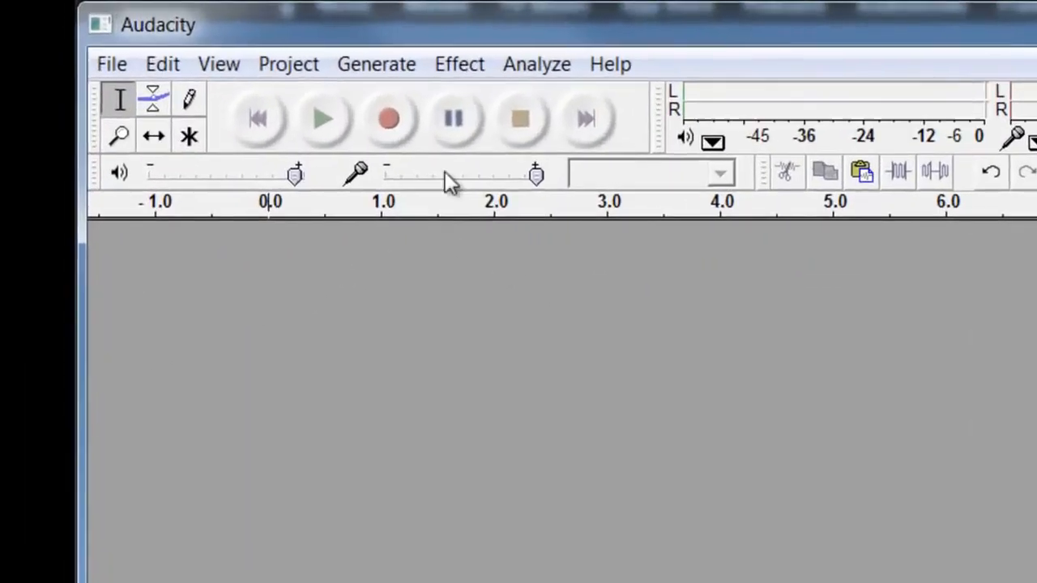
pyautogui.click(393, 134)
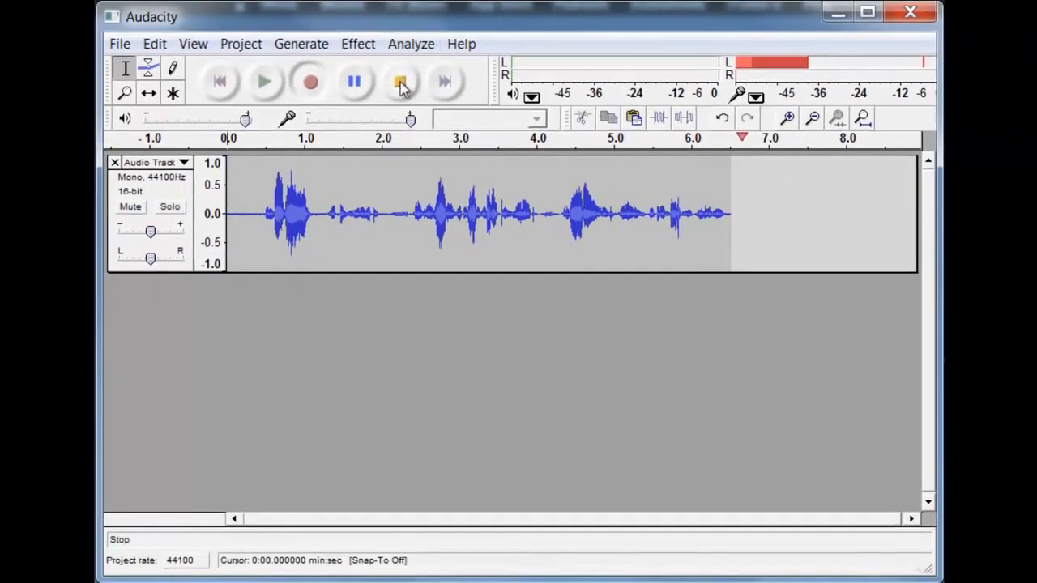
pyautogui.click(528, 121)
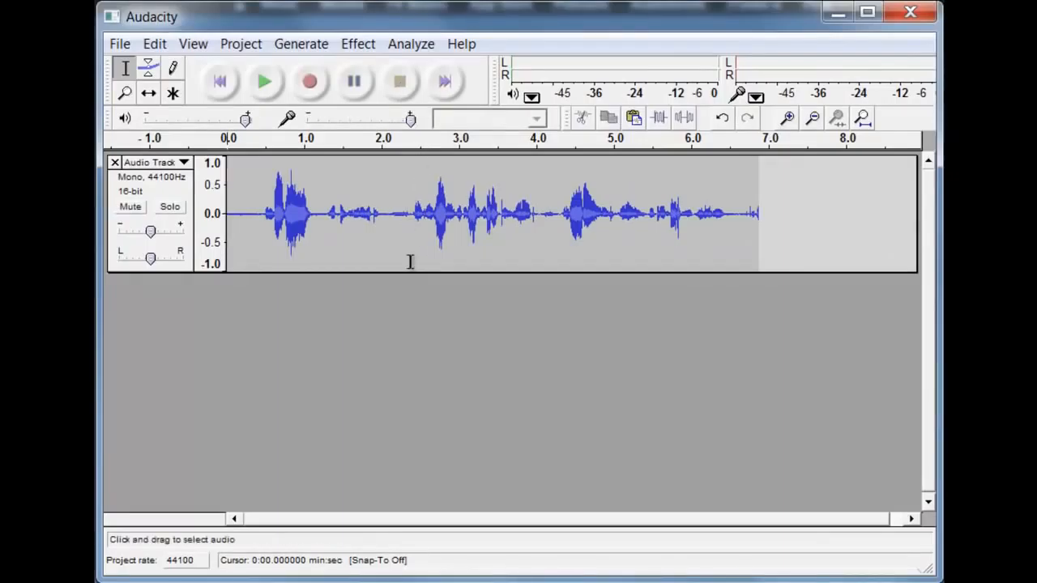
# - Play back the recording from about 2 seconds and stop playback
pyautogui.moveTo(383, 206); pyautogui.dragTo(377, 207)
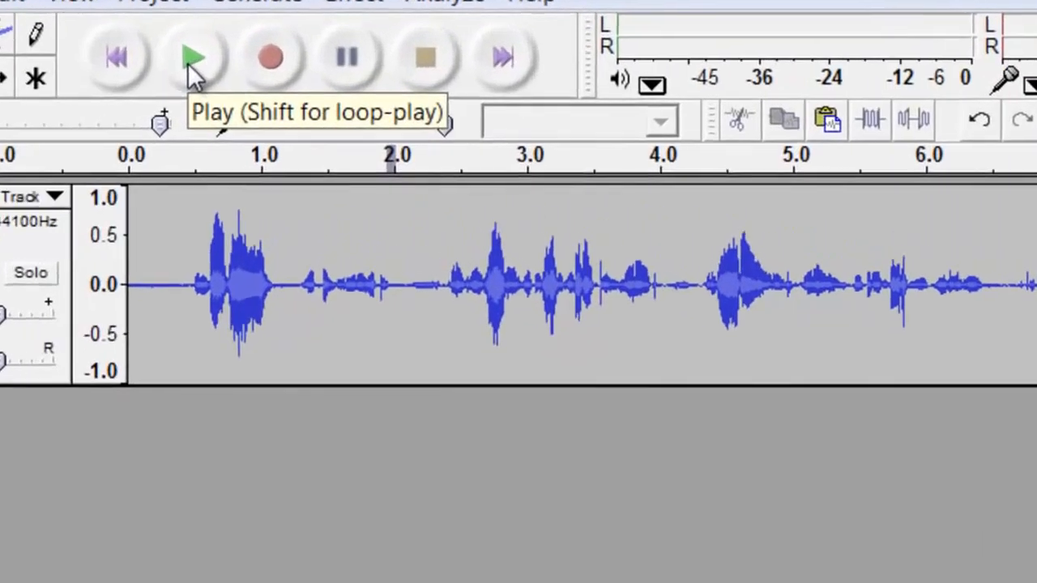
pyautogui.click(264, 84)
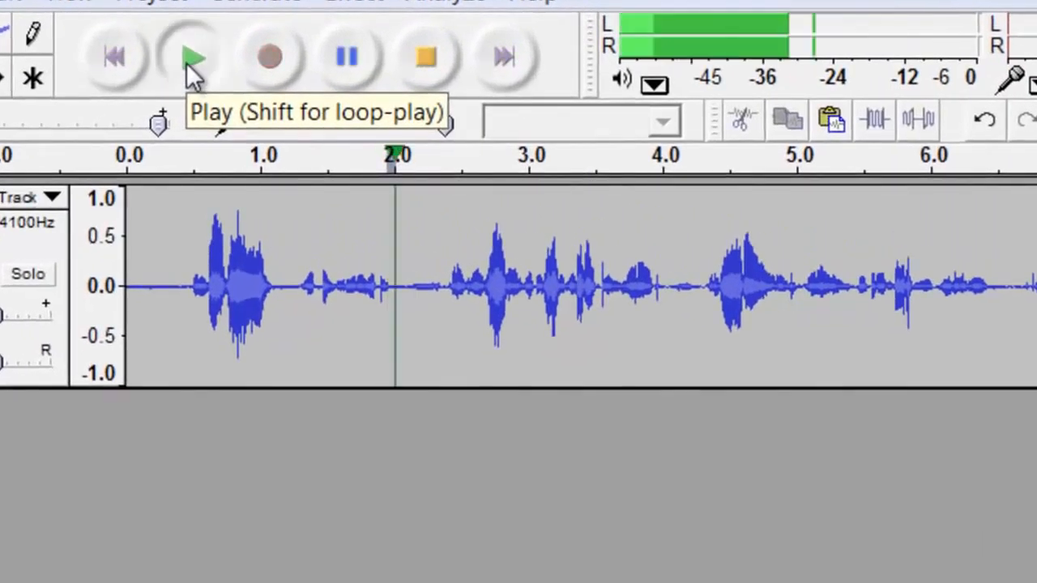
pyautogui.click(188, 61)
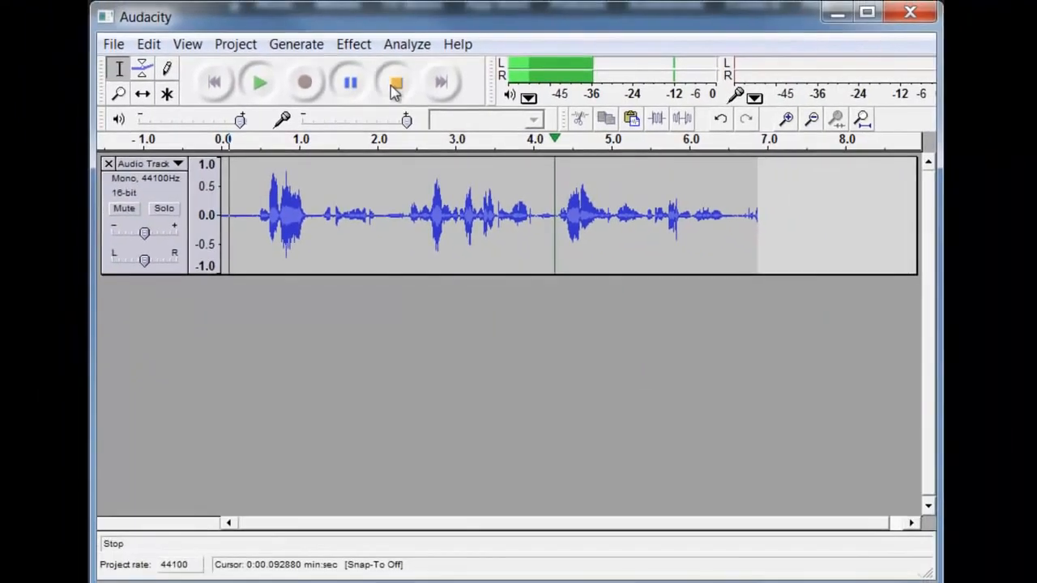
pyautogui.click(426, 56)
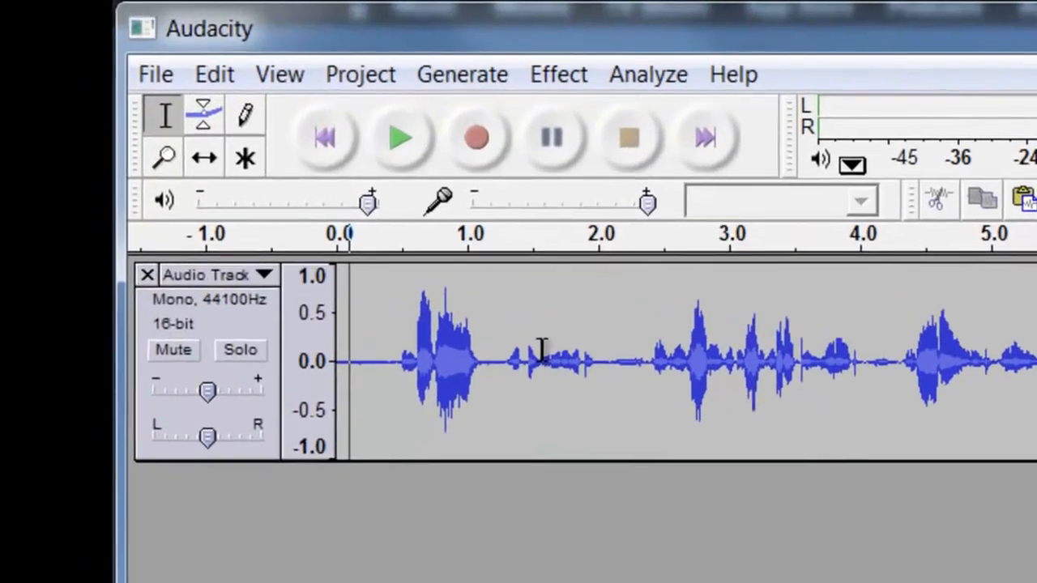
# - Cut the first 1.5 seconds of the recording, then undo the cut
pyautogui.moveTo(343, 210); pyautogui.dragTo(262, 211)
pyautogui.moveTo(405, 357); pyautogui.dragTo(337, 357)
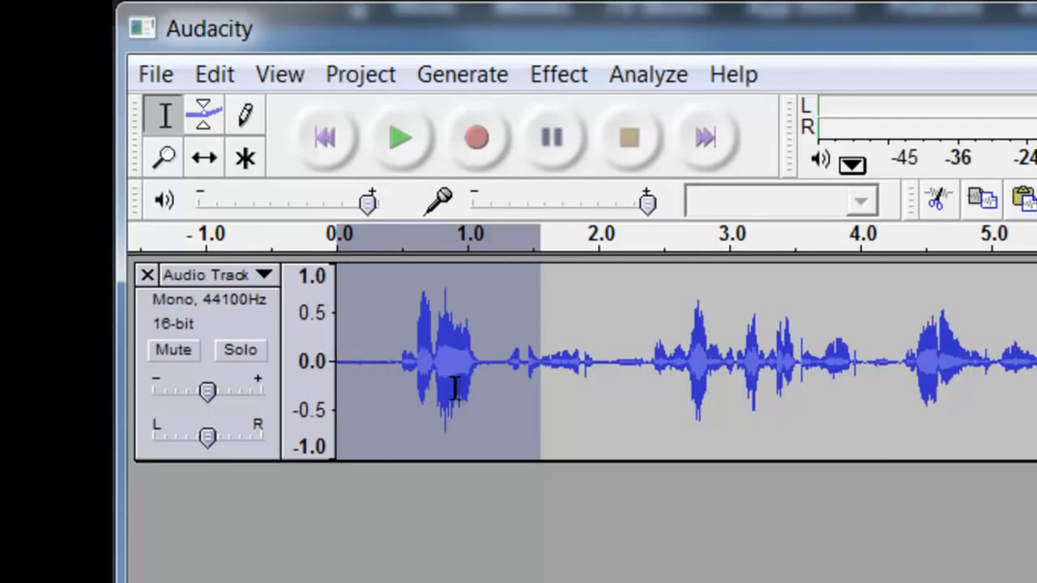
pyautogui.click(210, 78)
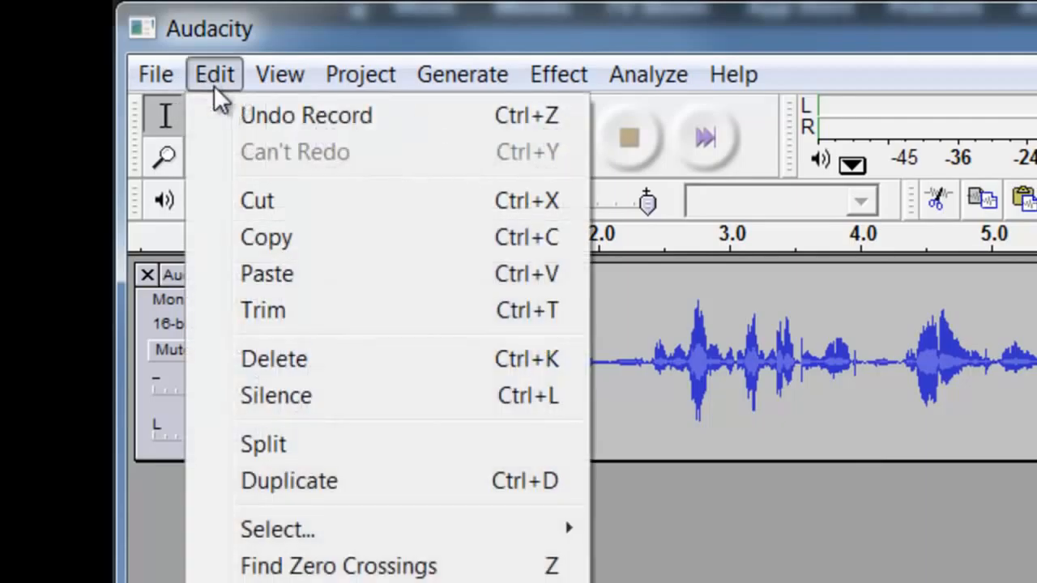
pyautogui.click(278, 204)
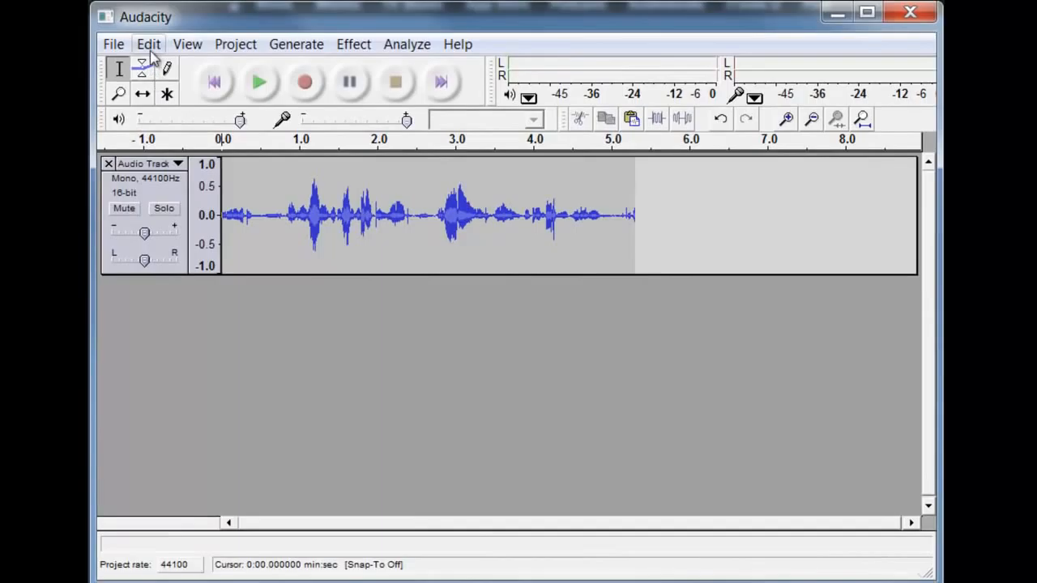
pyautogui.click(149, 45)
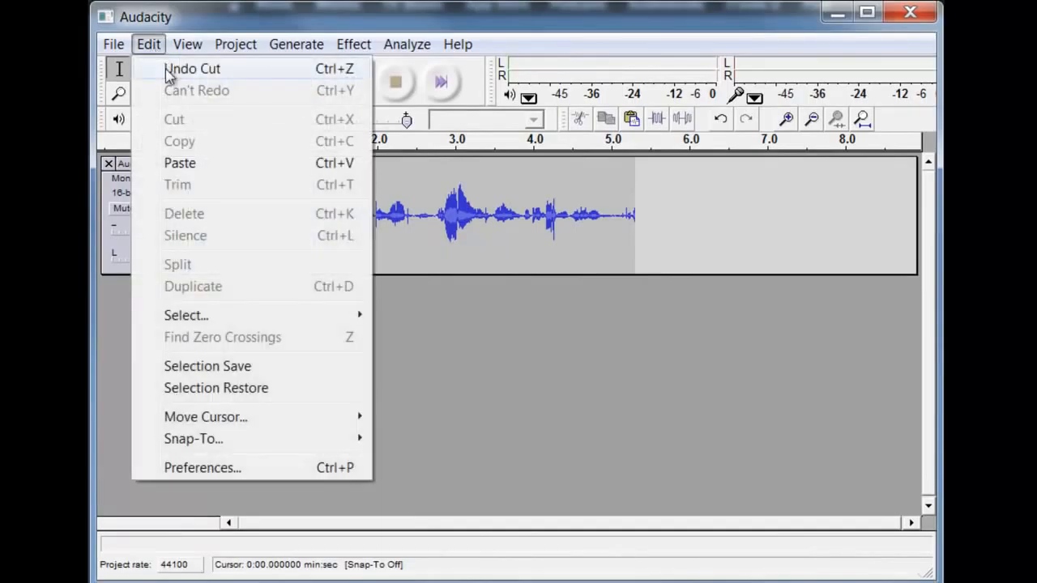
pyautogui.click(170, 69)
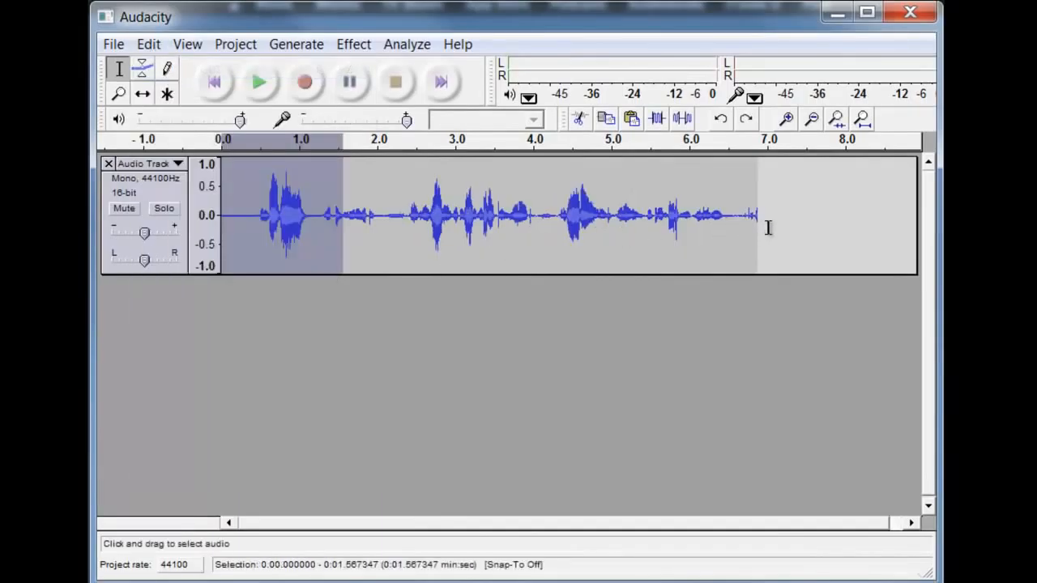
# - Trim the recording to the section from about 2.4 to 7 seconds, then undo the trim
pyautogui.moveTo(768, 227); pyautogui.dragTo(411, 225)
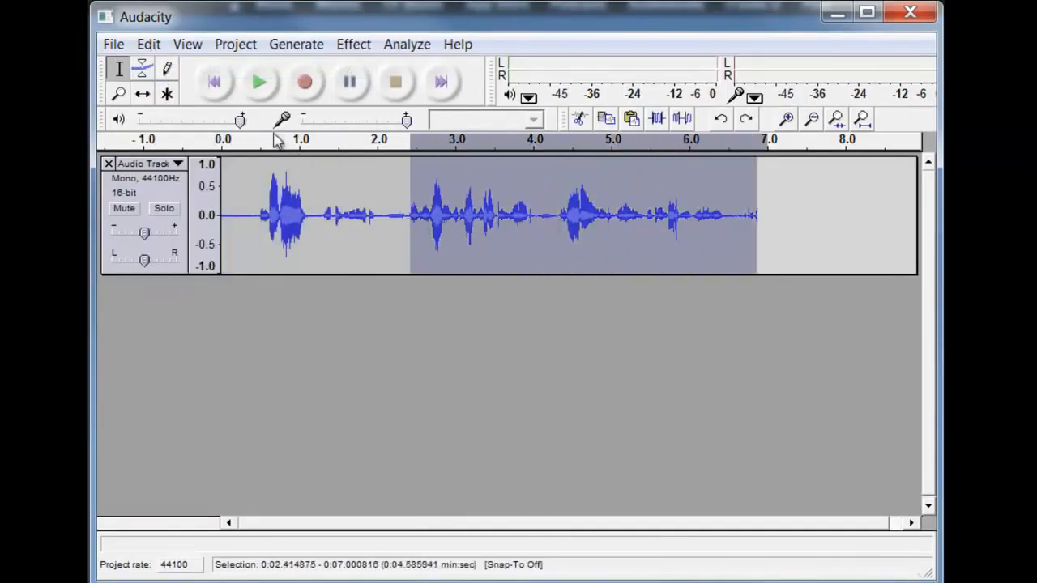
pyautogui.click(149, 44)
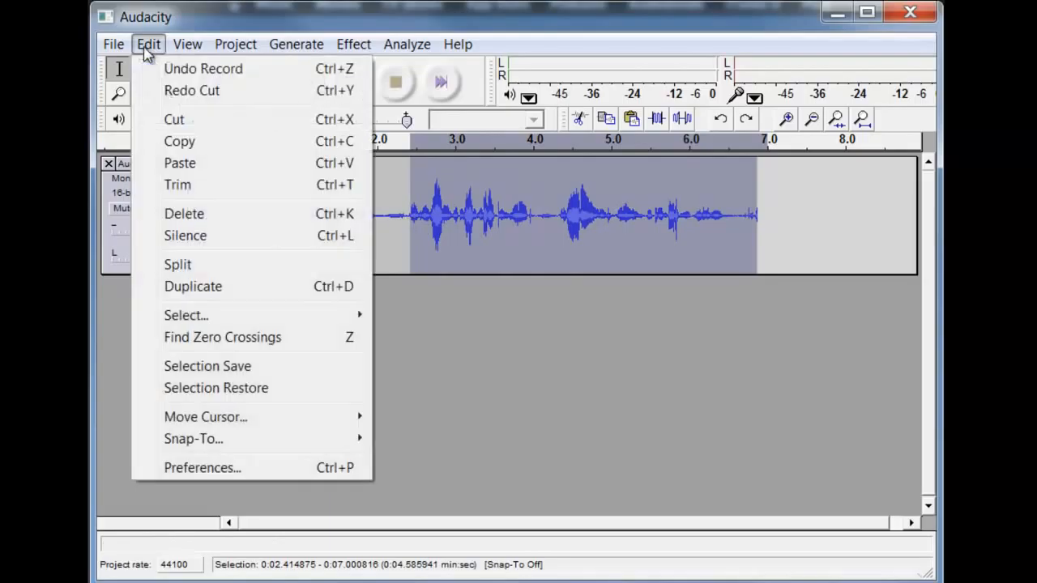
pyautogui.click(196, 187)
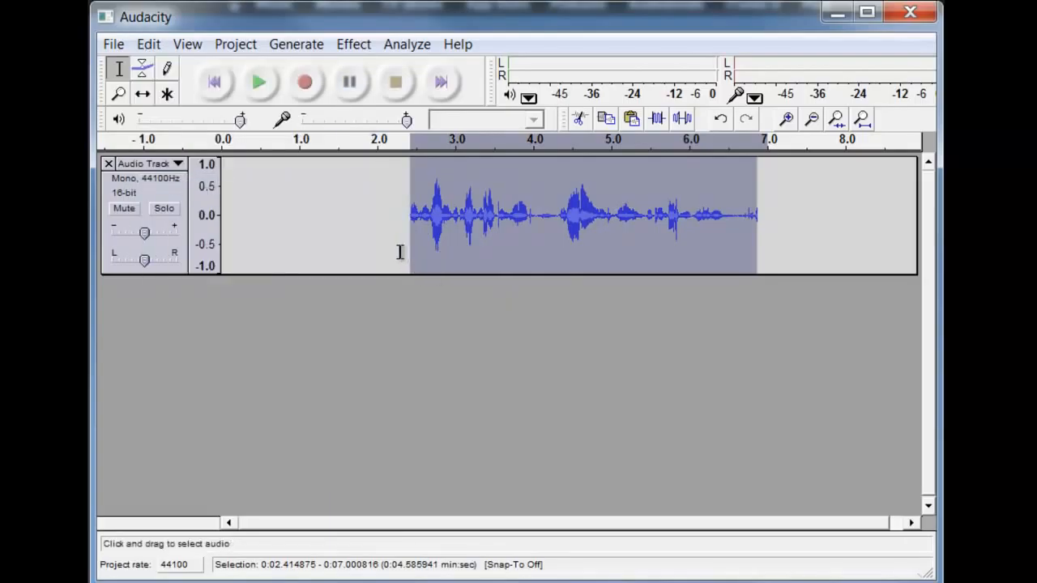
pyautogui.click(148, 45)
pyautogui.click(168, 69)
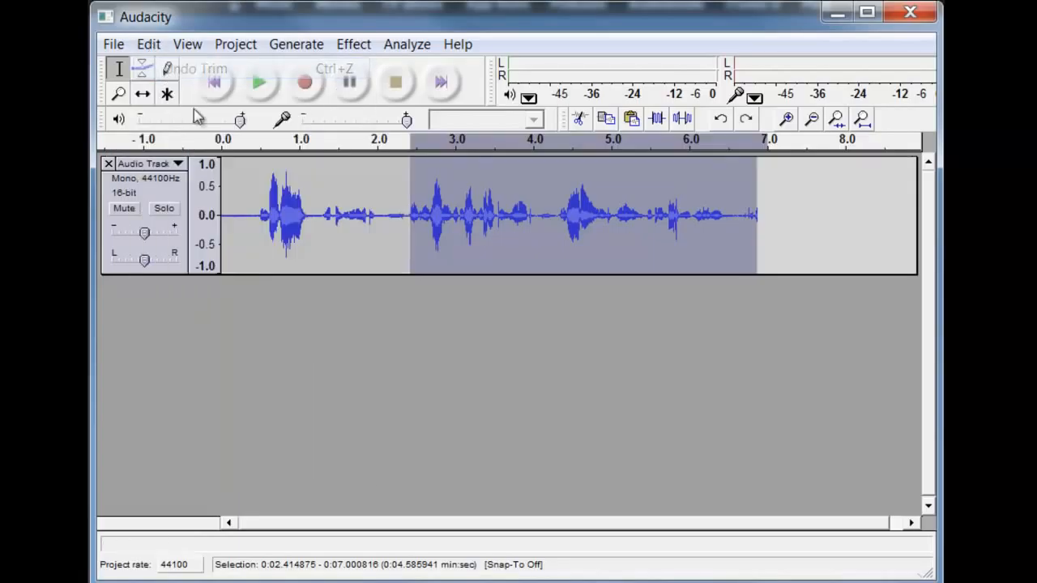
# - Copy the section from about 4.2 seconds to the end and paste it at about 7.2 seconds, then undo the paste
pyautogui.click(447, 319)
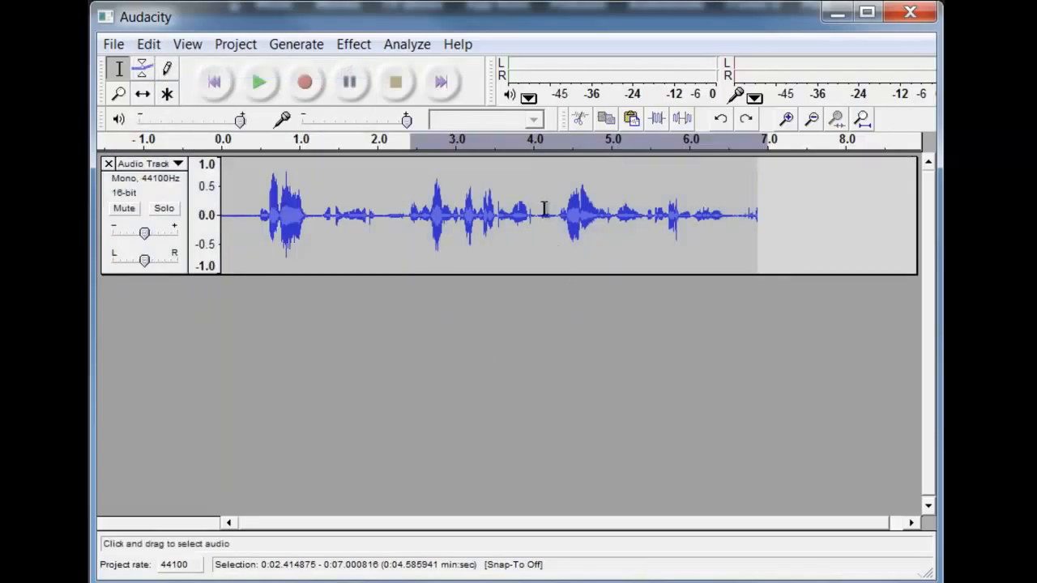
pyautogui.moveTo(545, 209); pyautogui.dragTo(761, 209)
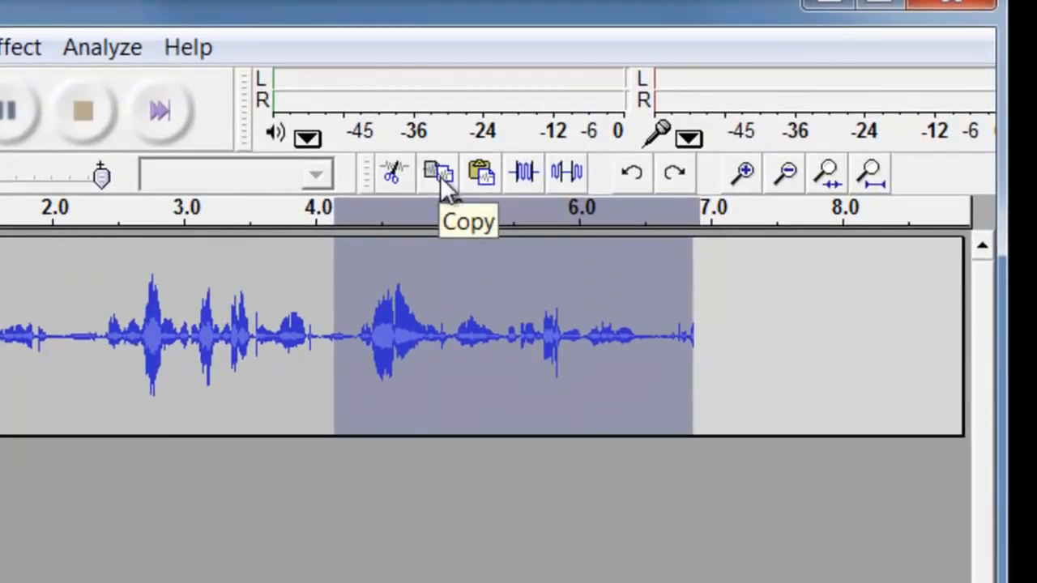
pyautogui.click(439, 174)
pyautogui.click(742, 296)
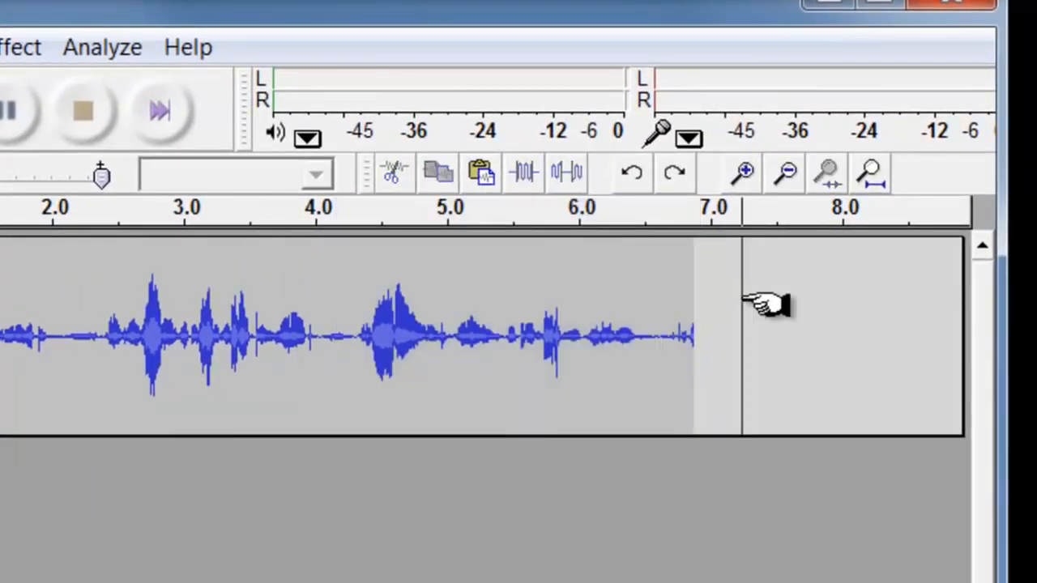
pyautogui.click(485, 171)
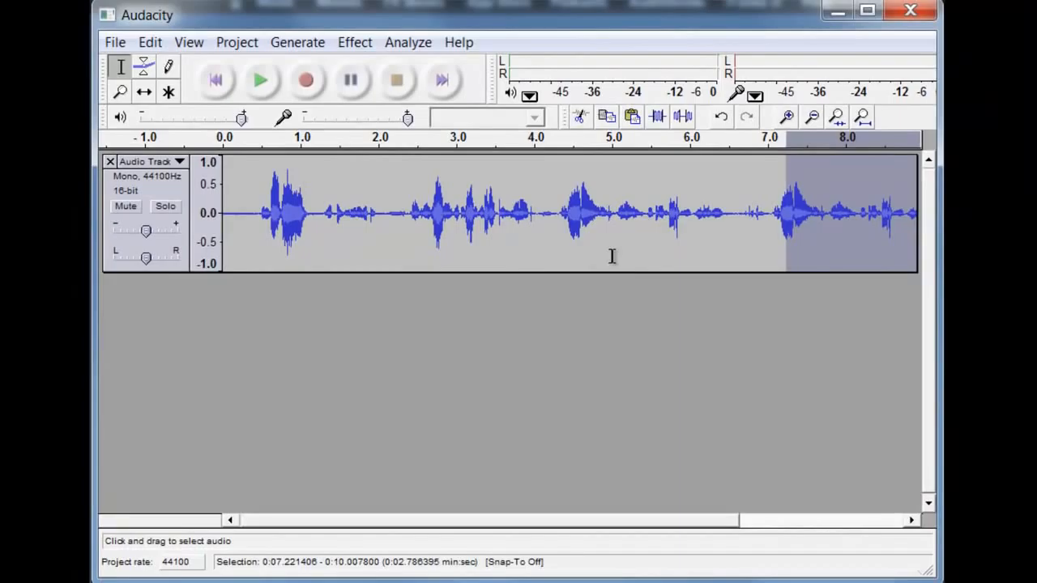
pyautogui.click(151, 43)
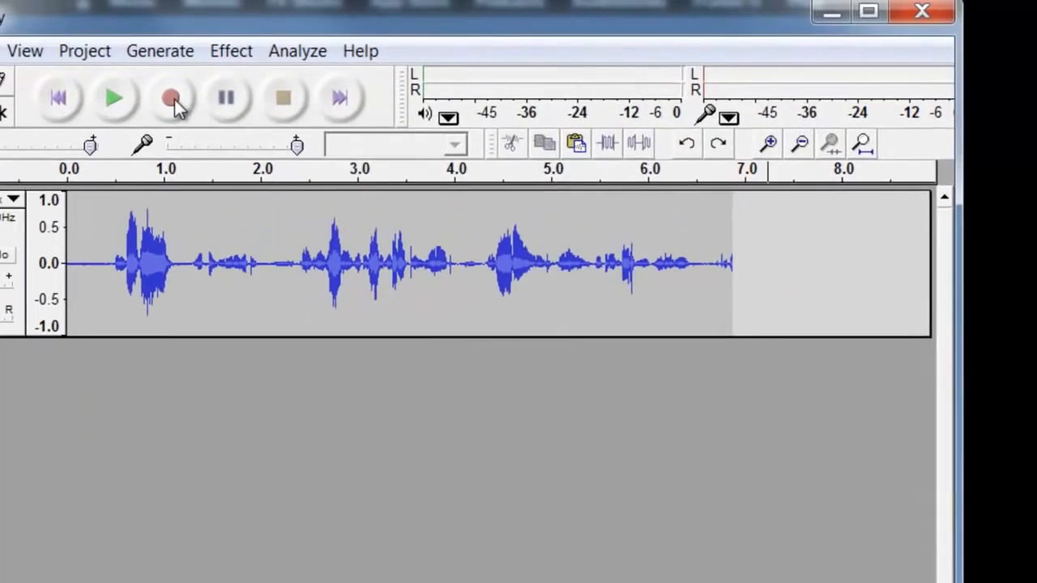
# - Record a second take onto a new track starting at about 8 seconds
pyautogui.click(834, 329)
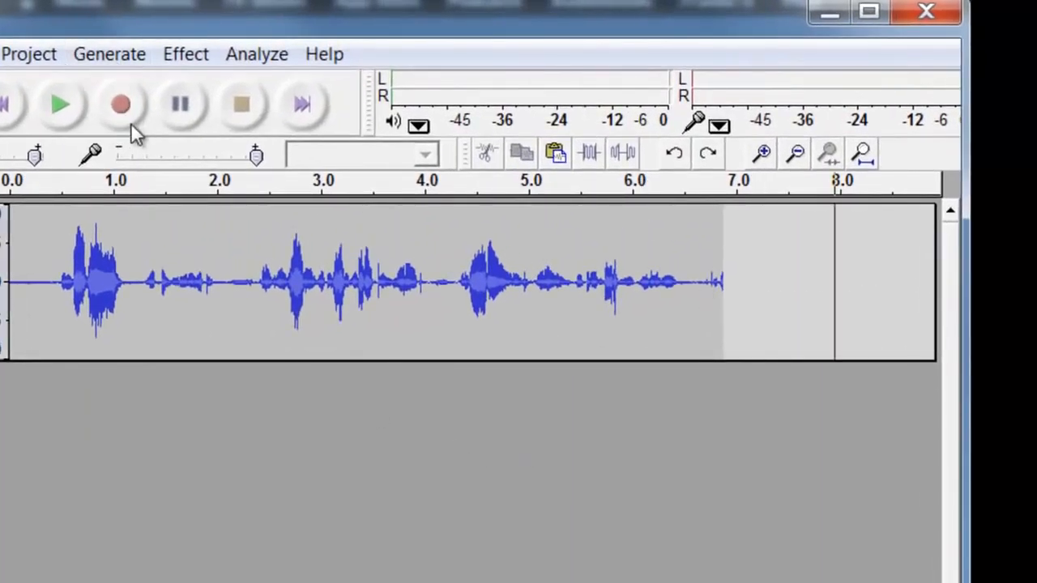
pyautogui.click(124, 113)
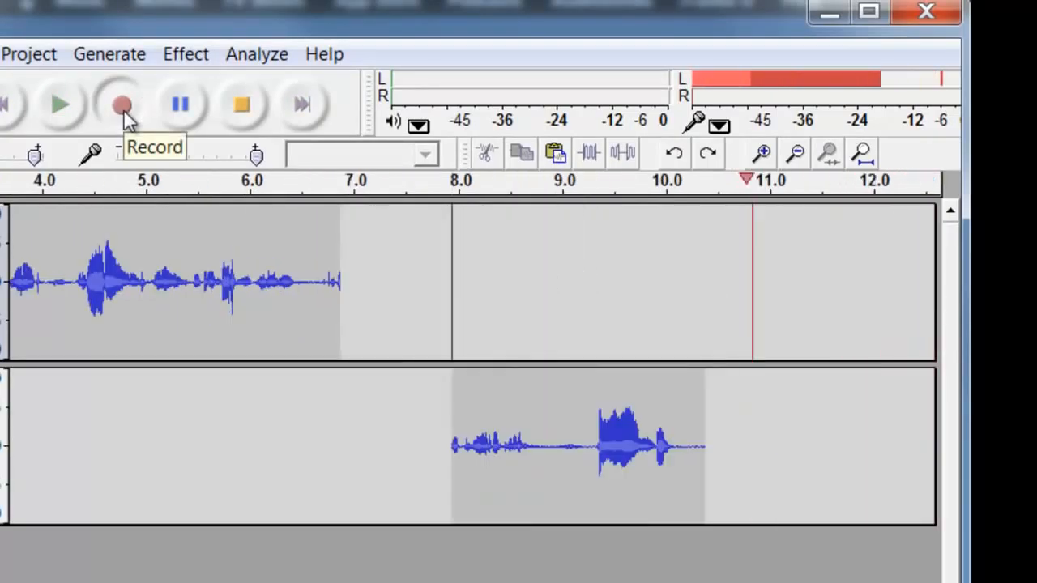
pyautogui.click(241, 103)
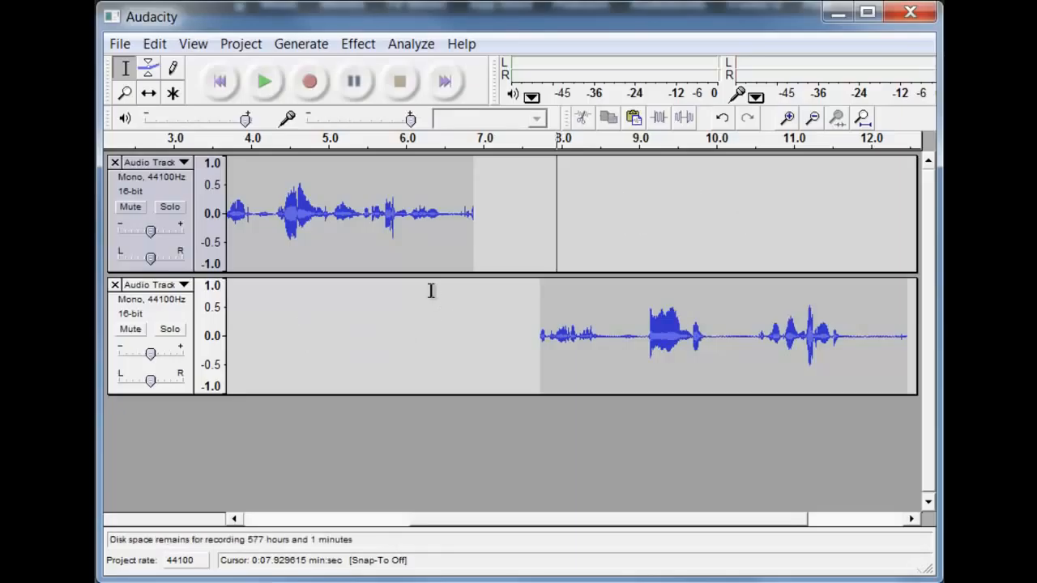
# - Export the project as an MP3 file named test, accepting the default ID3 tags
pyautogui.click(121, 44)
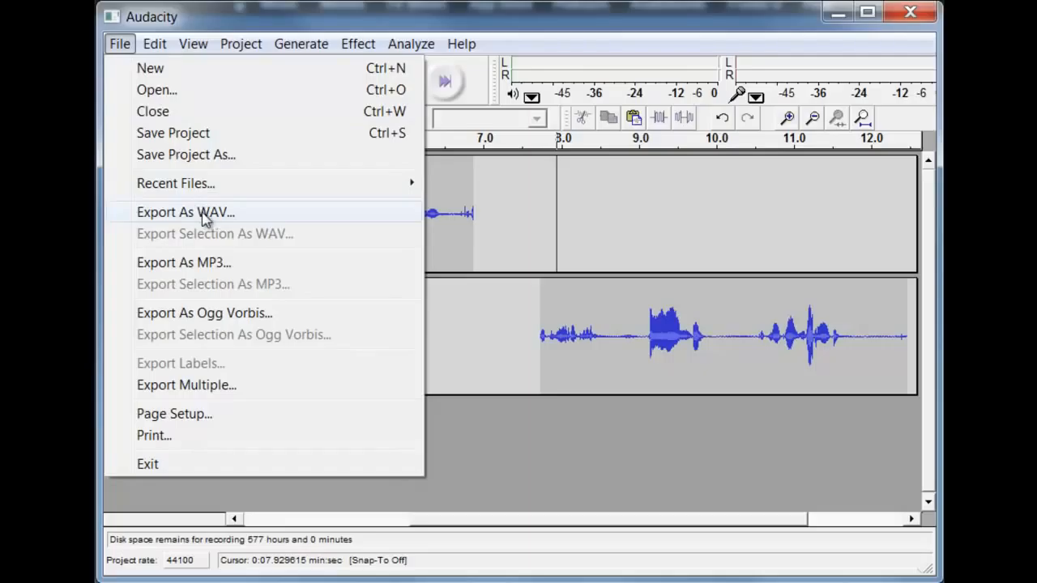
pyautogui.click(201, 263)
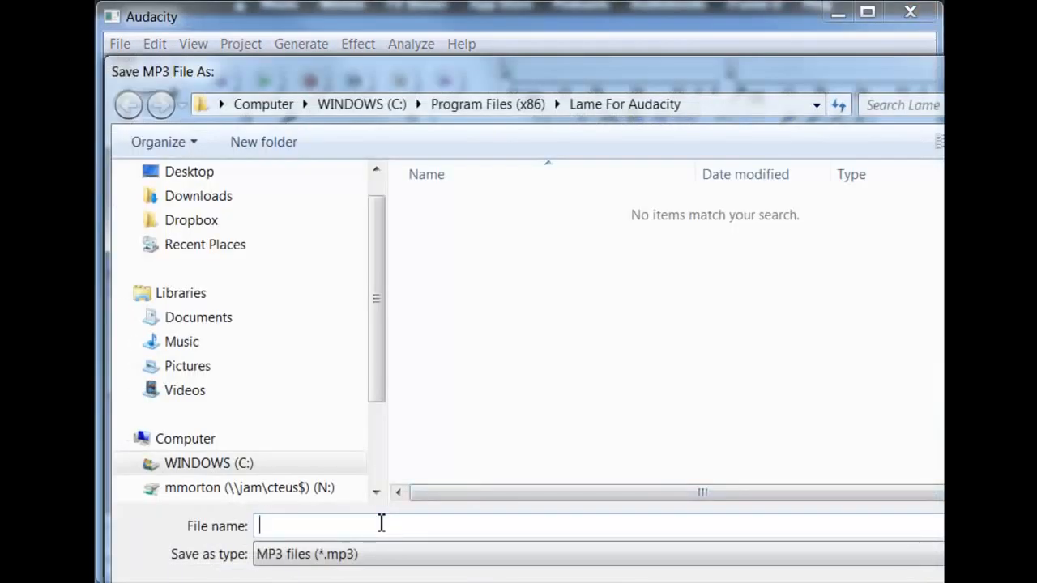
pyautogui.write('test')
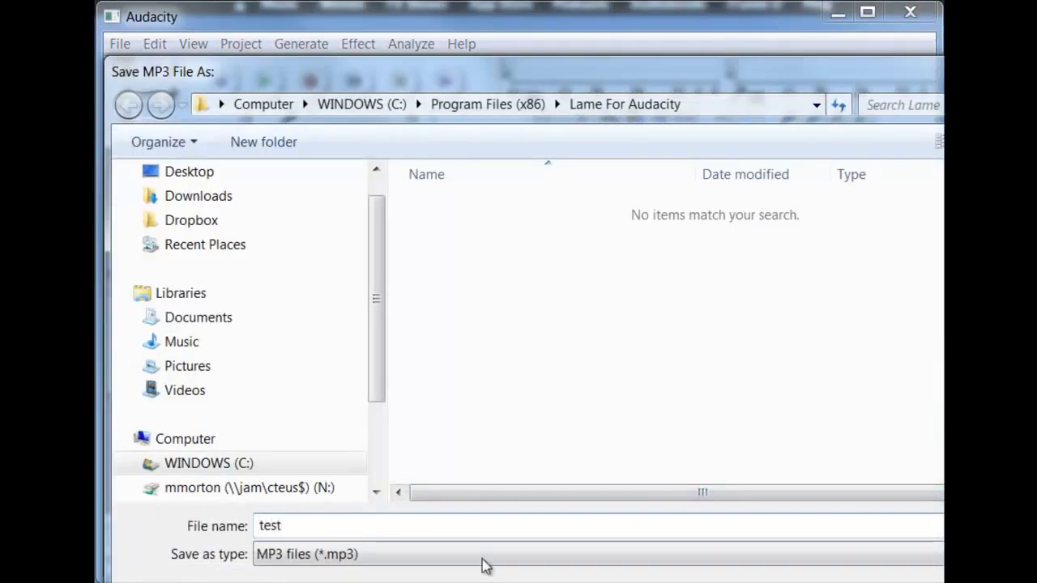
pyautogui.press('Return')
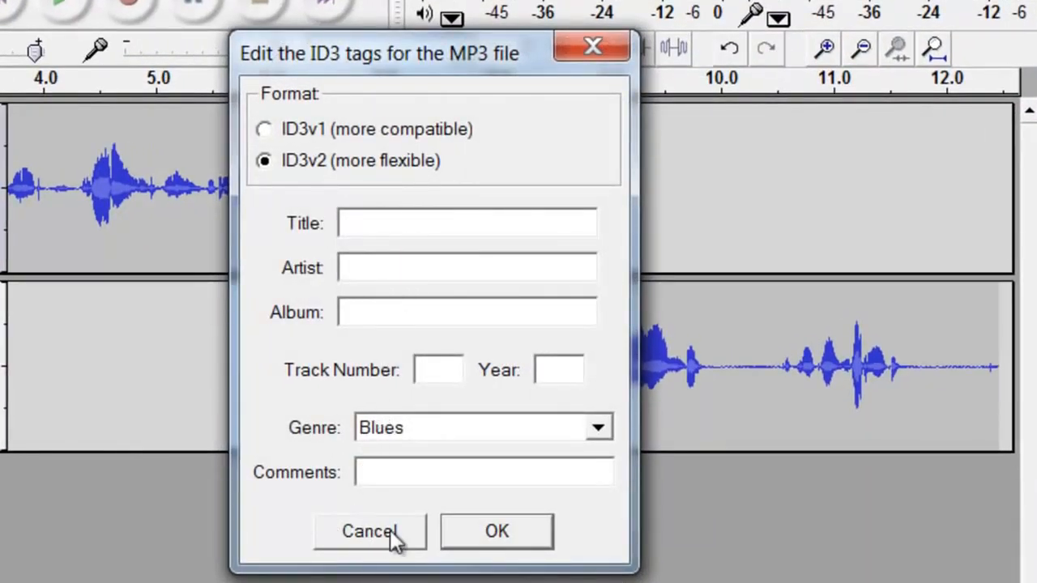
pyautogui.click(485, 535)
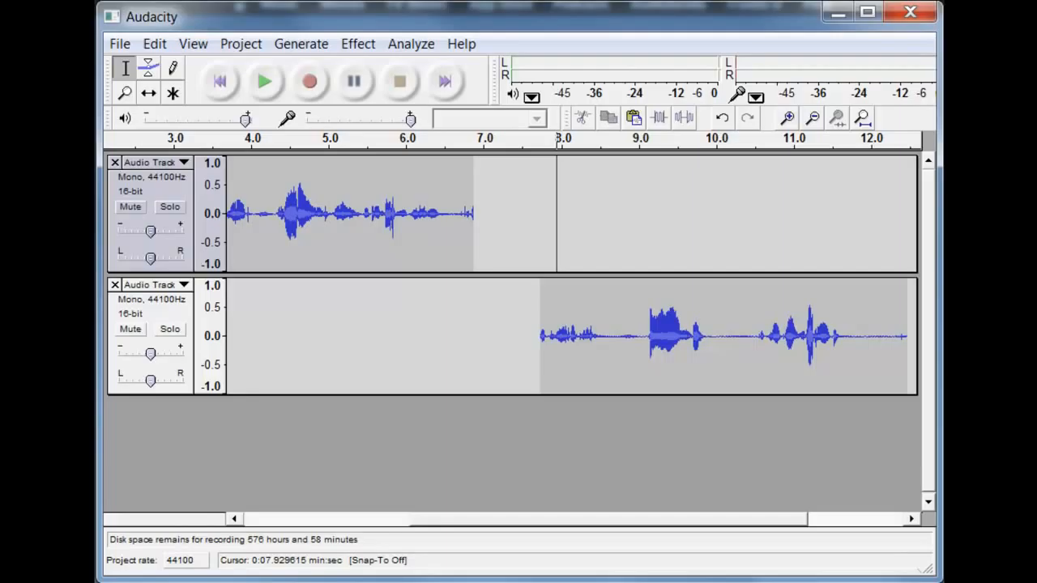
pyautogui.click(127, 49)
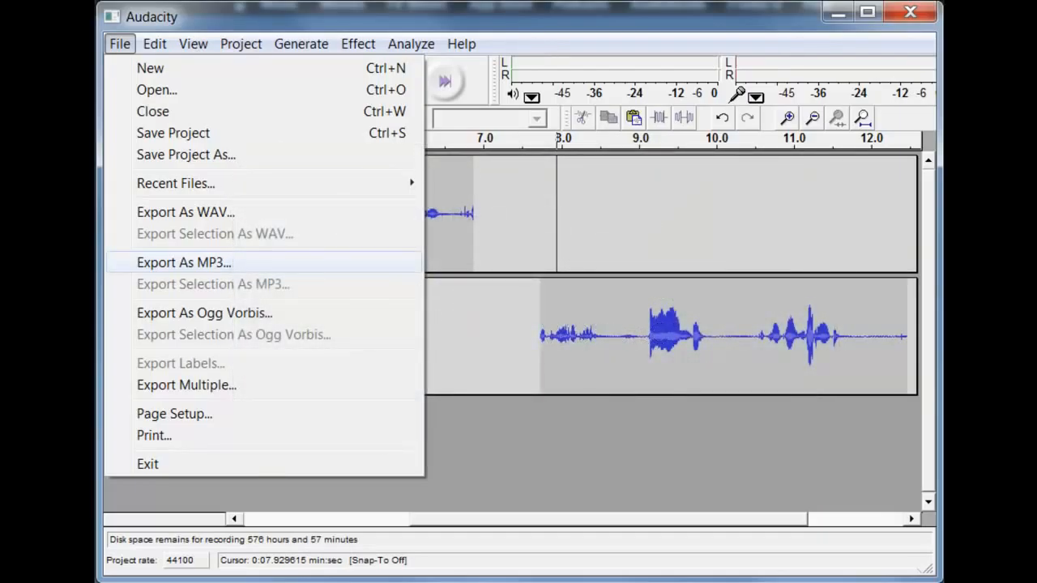
pyautogui.click(219, 263)
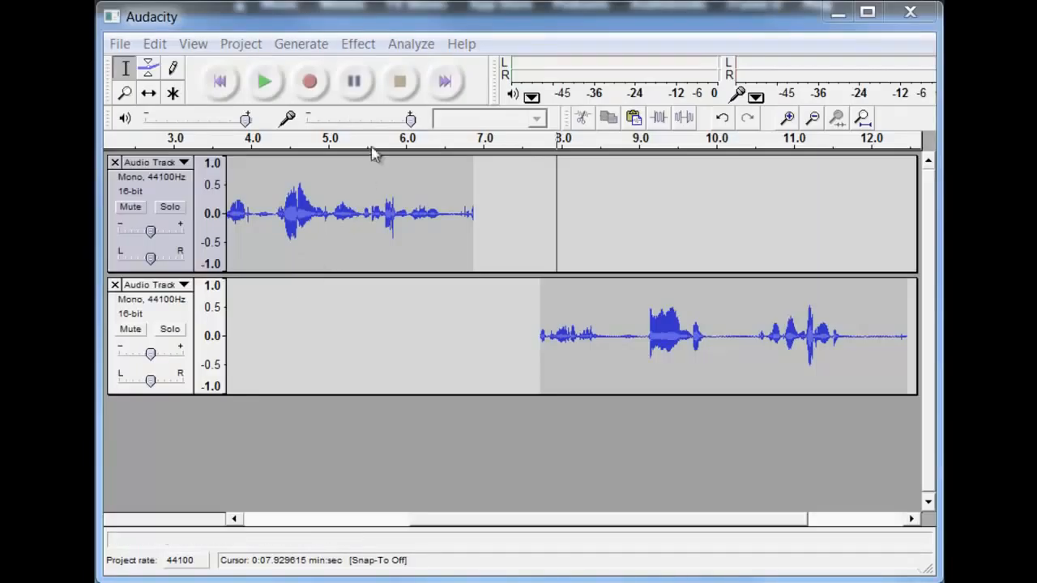
pyautogui.click(361, 45)
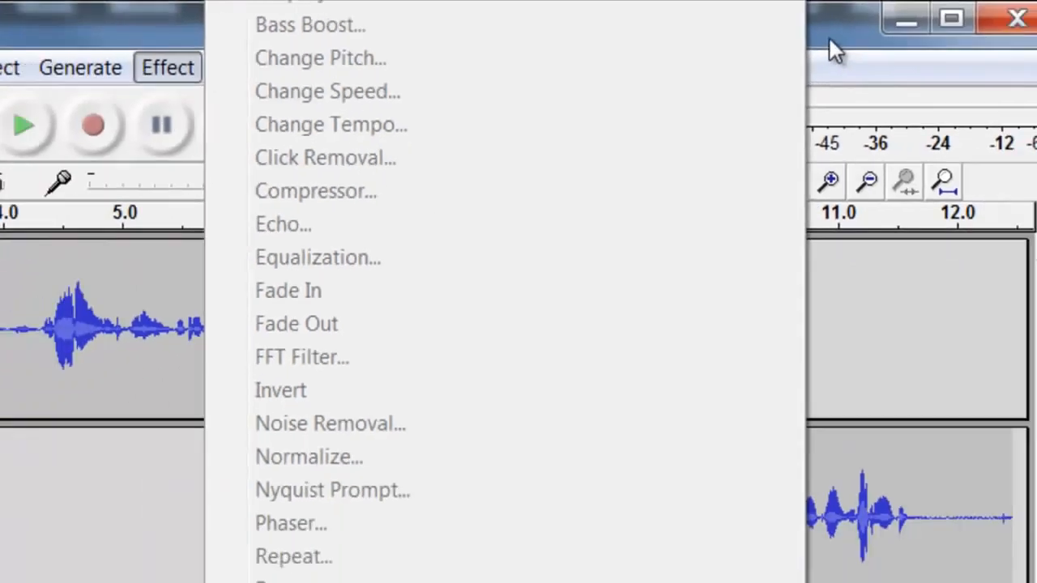
pyautogui.click(855, 46)
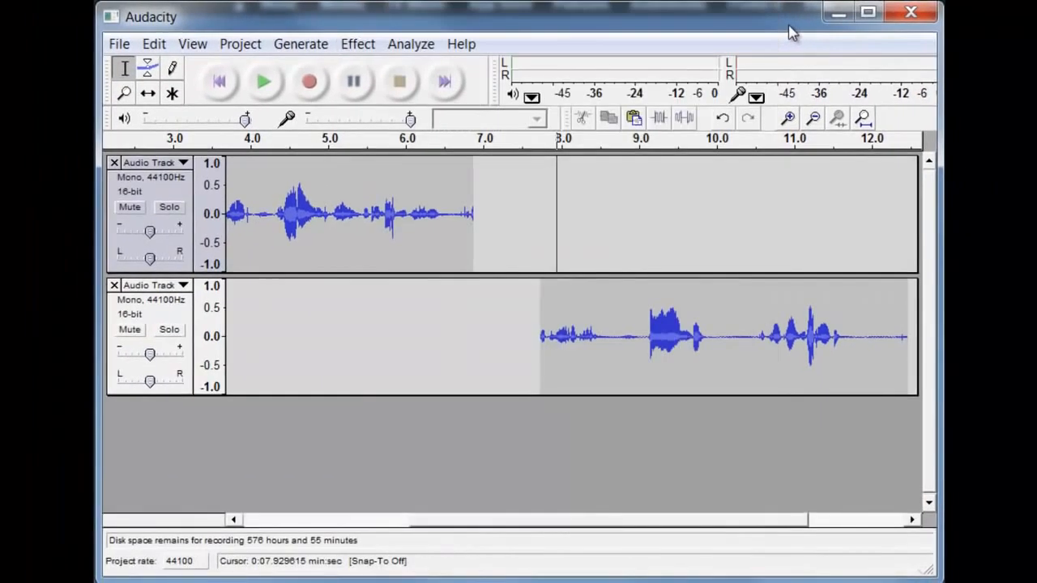